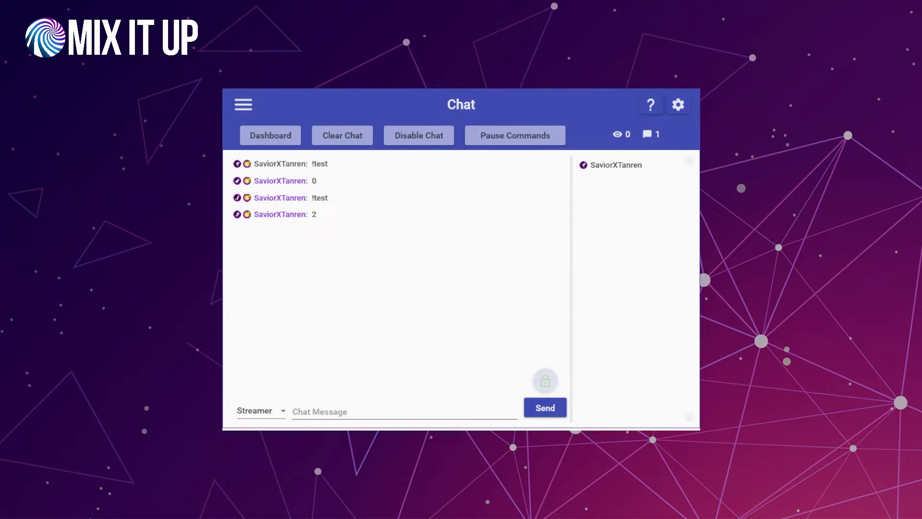
- Send !test in chat, then resend it twice so the counter replies reach 3, 4 and 5
left_click(405, 411)
left_click(397, 417)
type("!test")
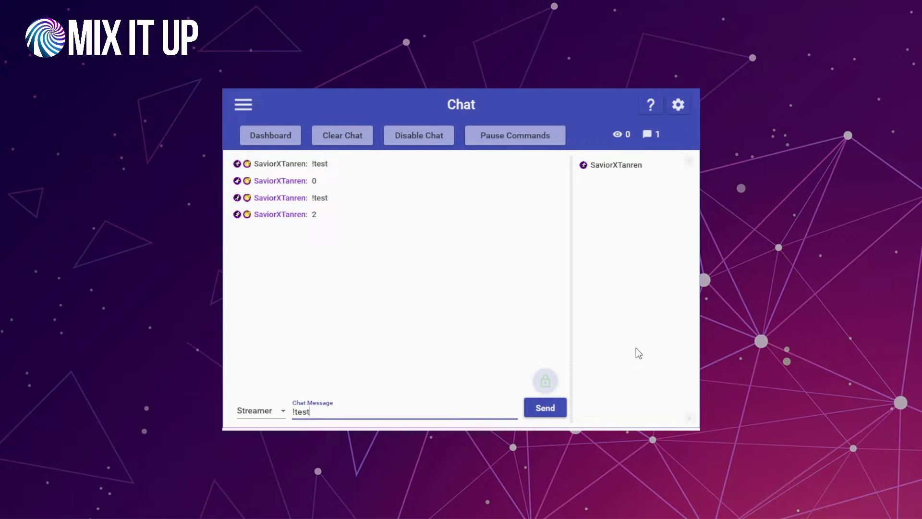
key("Return")
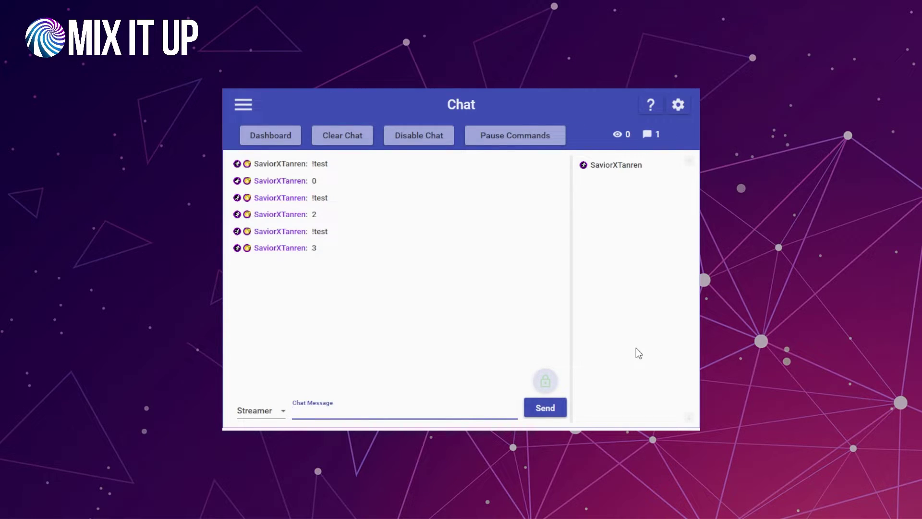
key("Up")
key("Return")
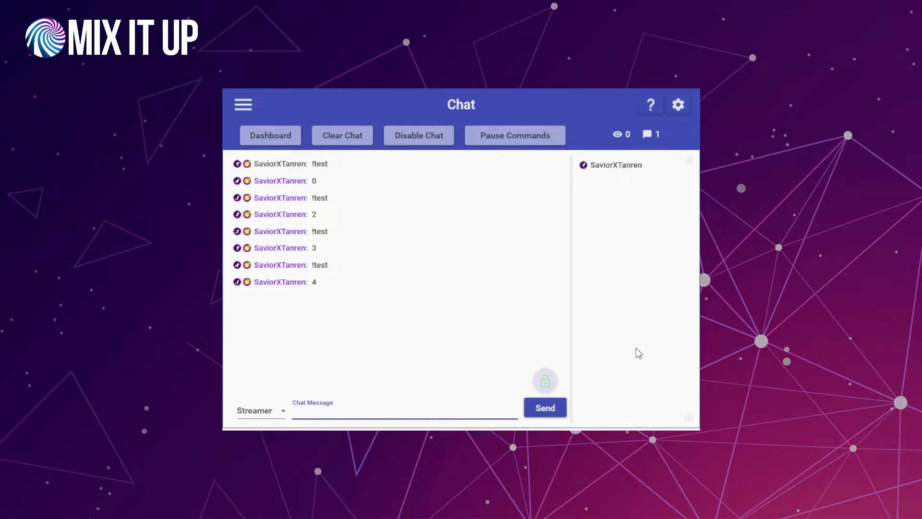
key("Up")
key("Return")
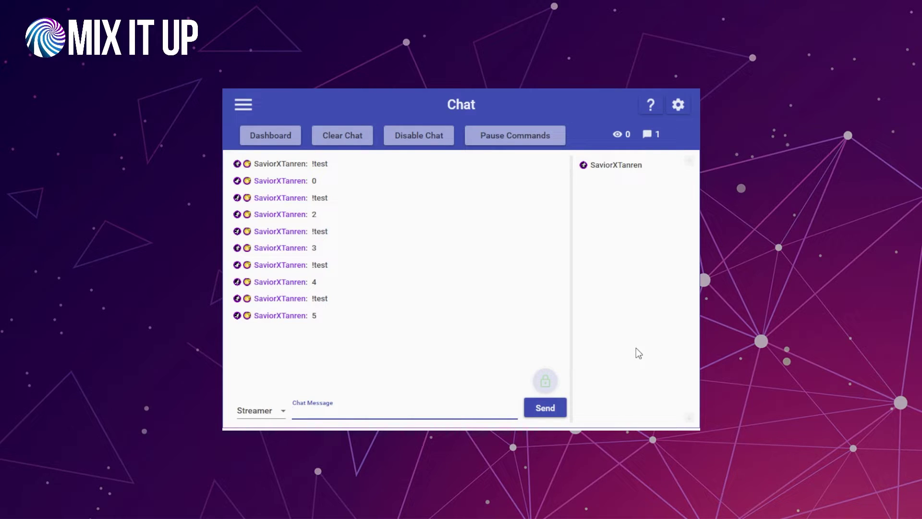
- On the Events page, expand Twitch and add a command for Twitch Channel Followed
left_click(239, 104)
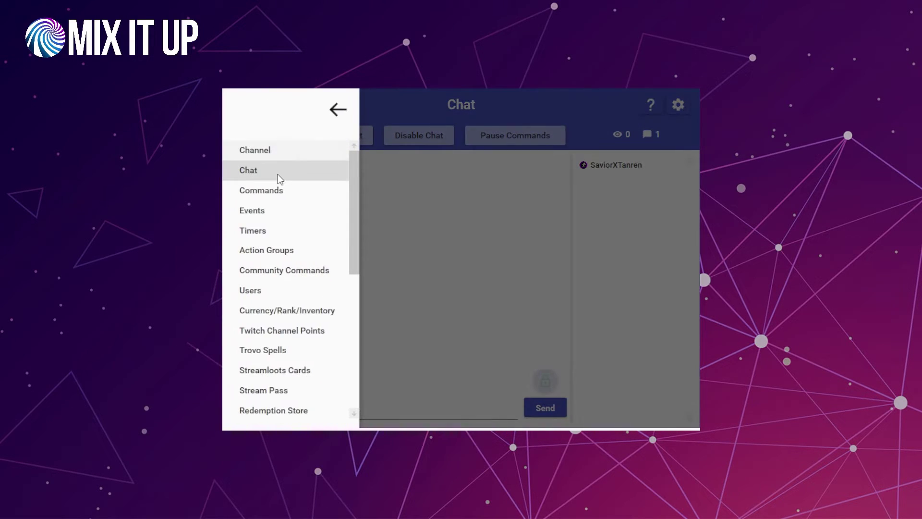
left_click(269, 215)
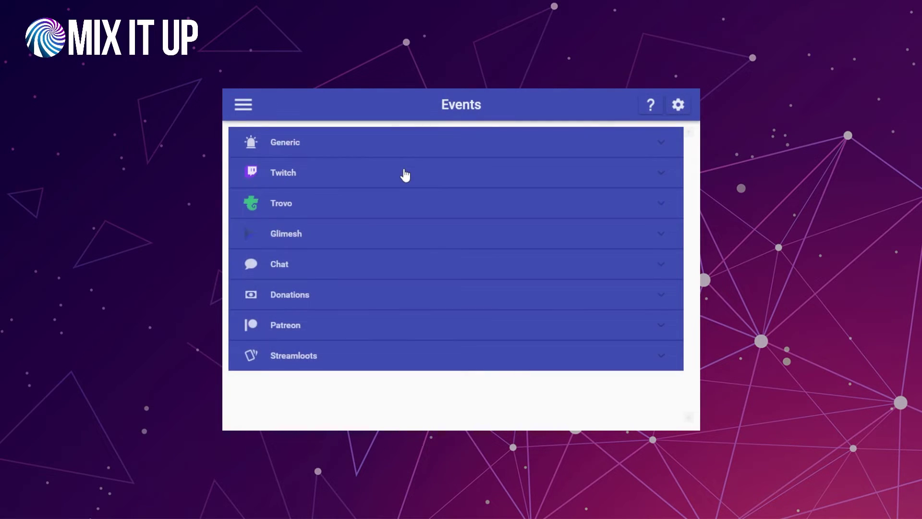
left_click(405, 175)
scroll(479, 240, "down", 3)
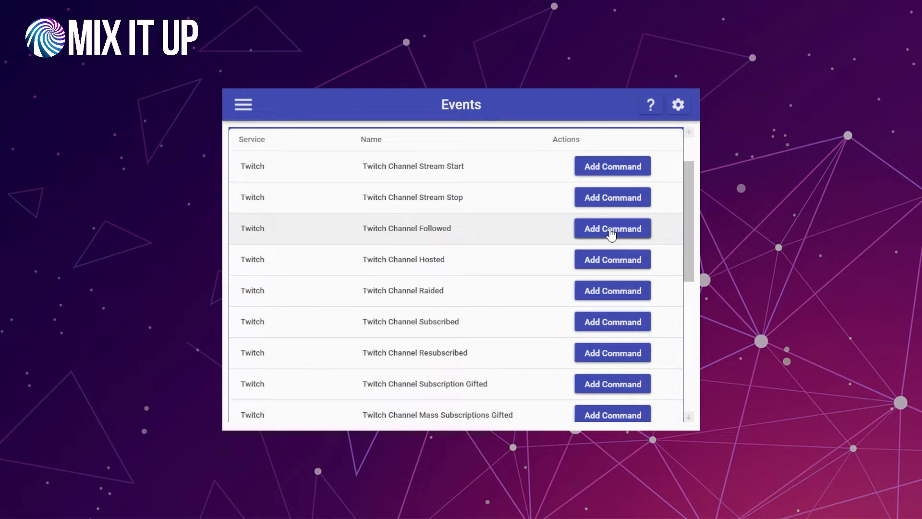
left_click(611, 235)
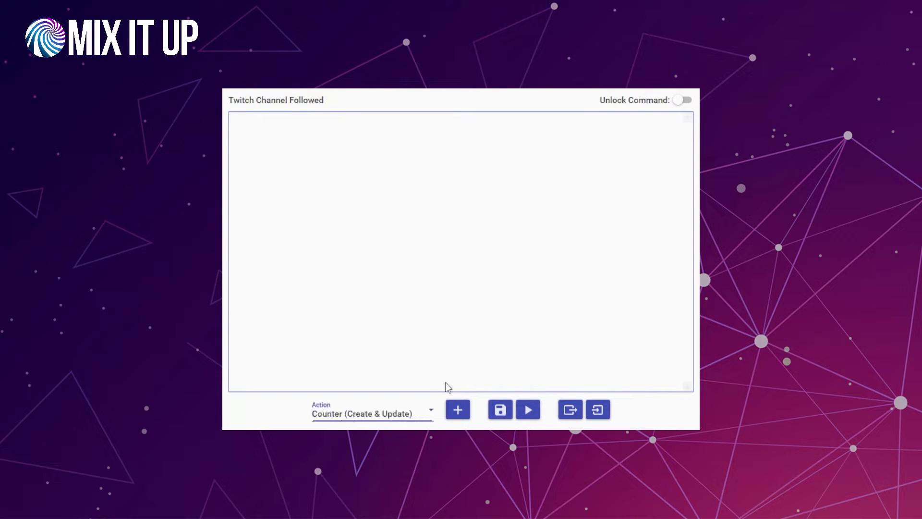
- Add a Counter action named follows with amount 1, with Save To File and Reset On Load on
left_click(458, 410)
left_click(349, 191)
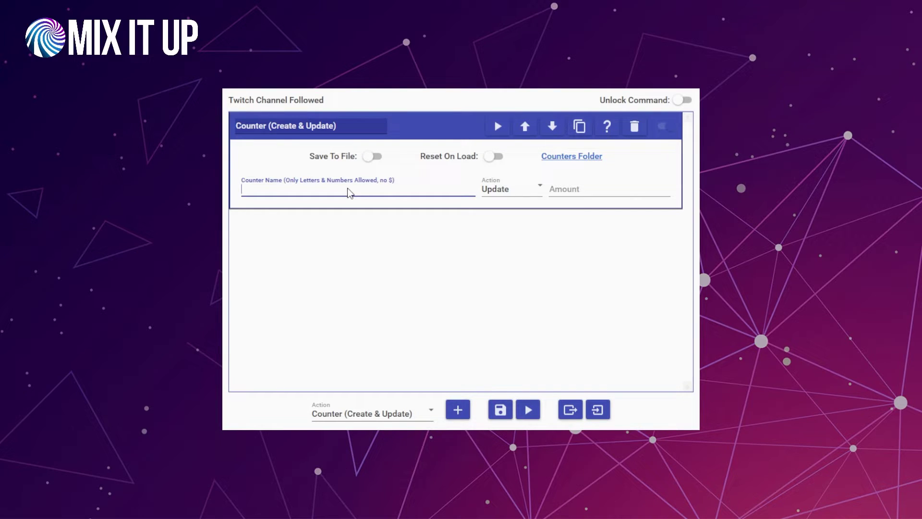
type("follows")
key("Tab")
key("Tab")
type("1")
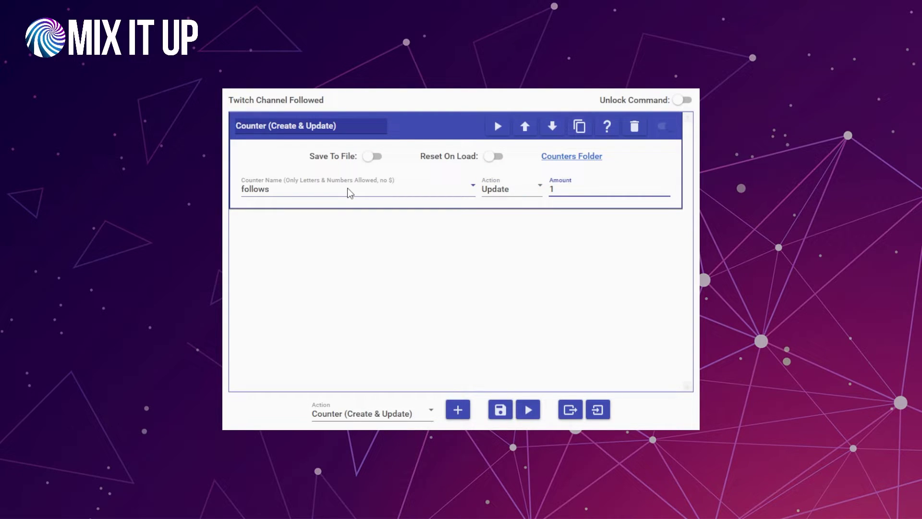
left_click(373, 156)
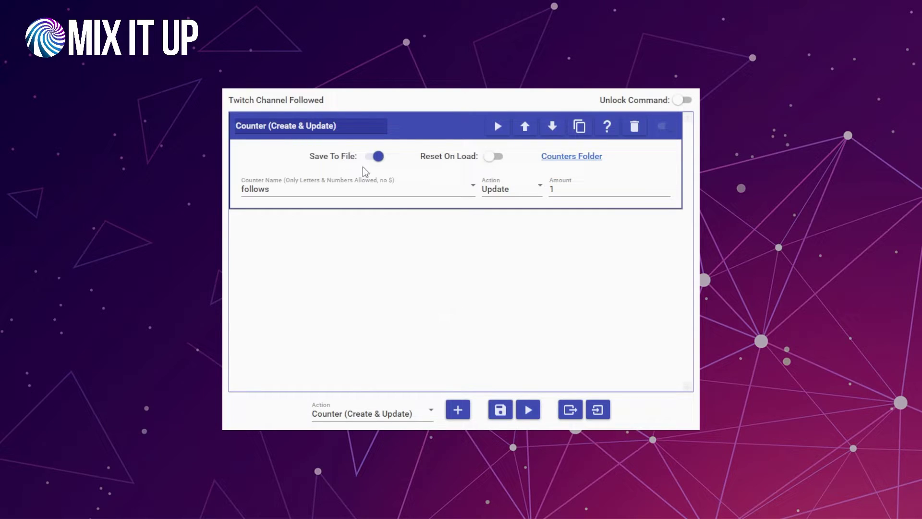
left_click(492, 156)
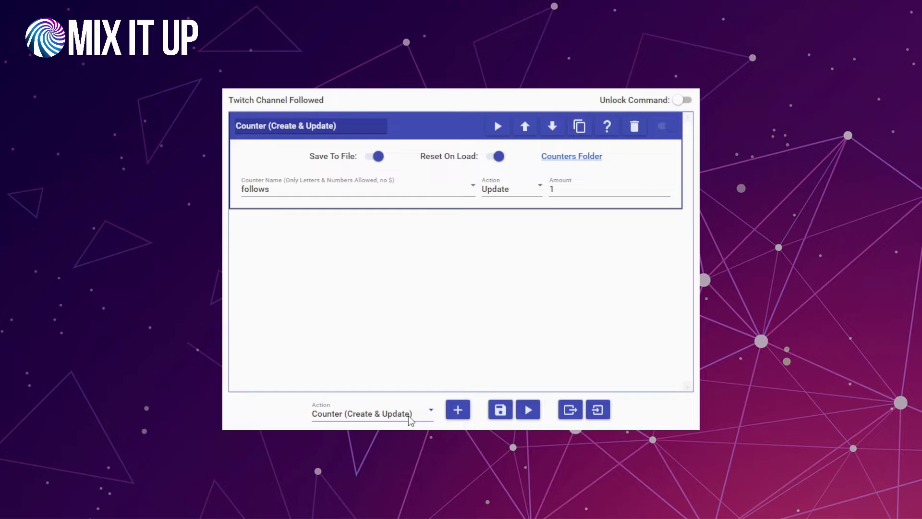
- Add a Chat Message action reading 'Thanks for the follow $username! Total Follows Today: $follows'
left_click(457, 409)
left_click(346, 289)
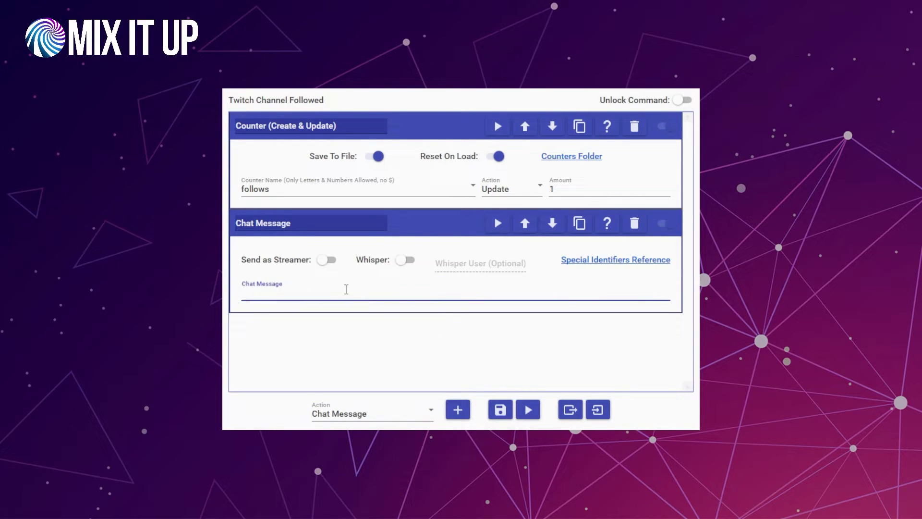
type("Thanks for the")
key("BackSpace")
key("BackSpace")
key("BackSpace")
type("the follow $username!")
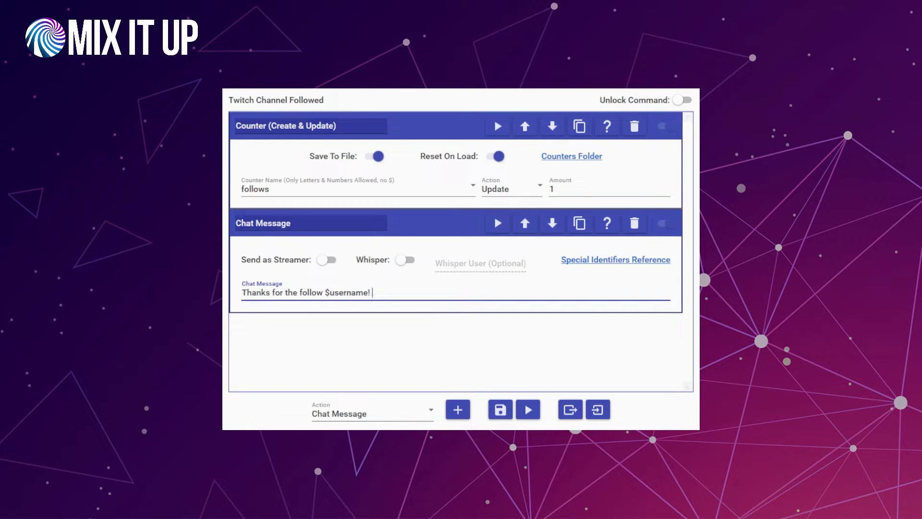
type(" Total Follows Today: $follows")
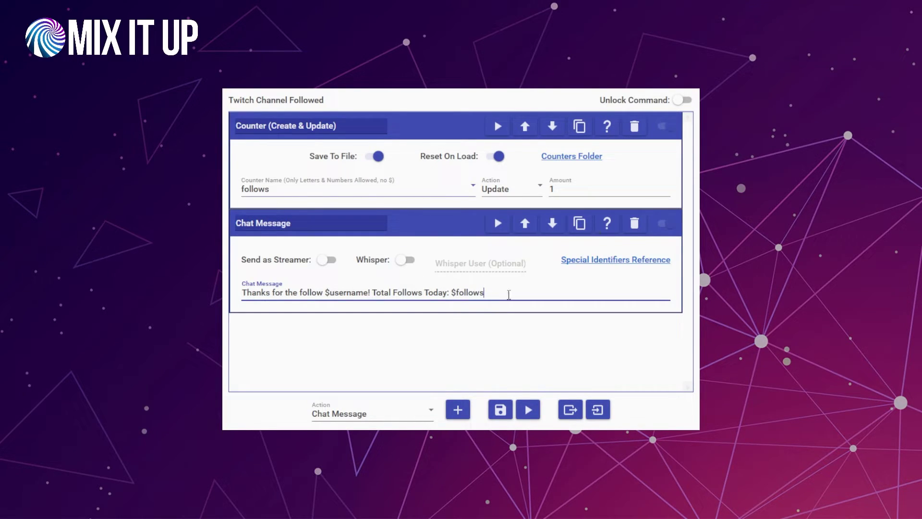
left_click(385, 413)
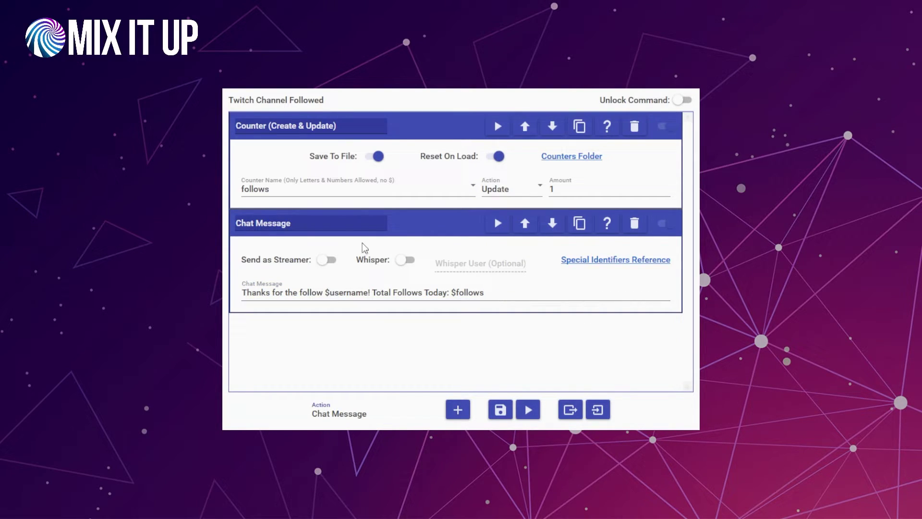
- Add an Overlay action that enters with Bounce In Left and exits with Bounce Out Right
key("o")
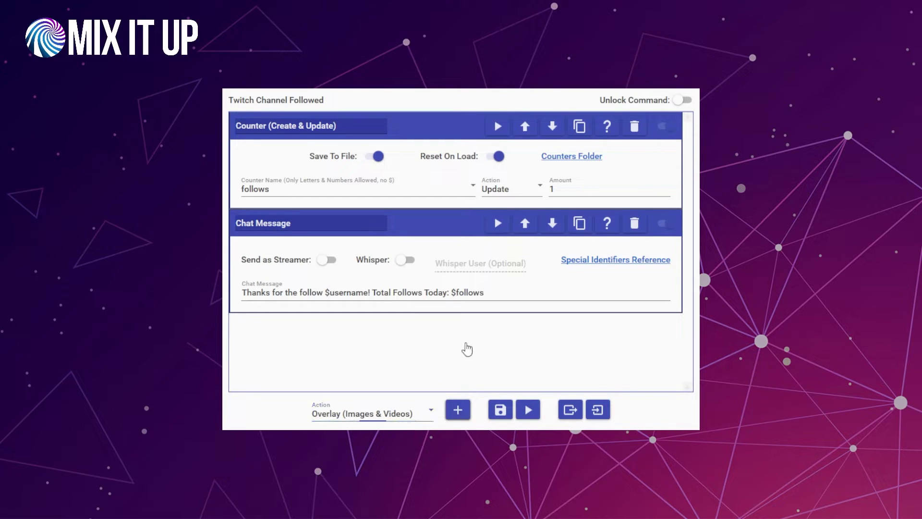
left_click(457, 410)
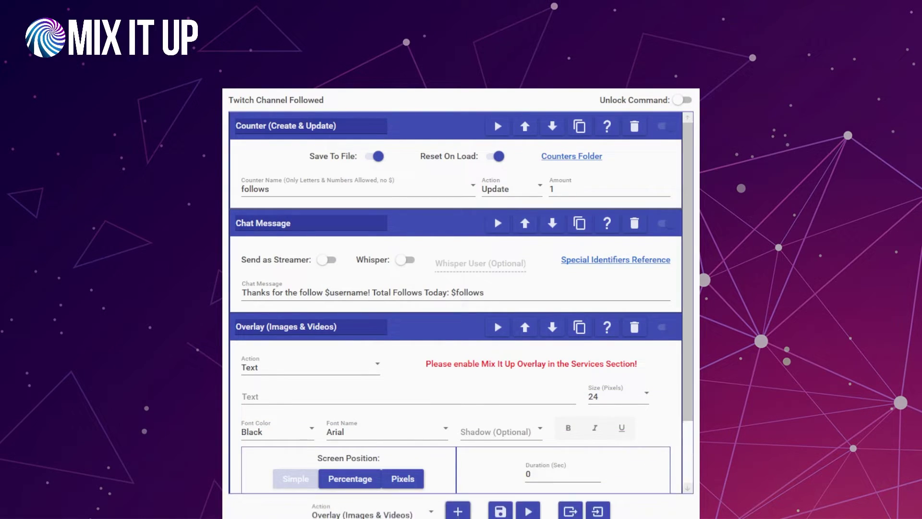
scroll(527, 371, "down", 3)
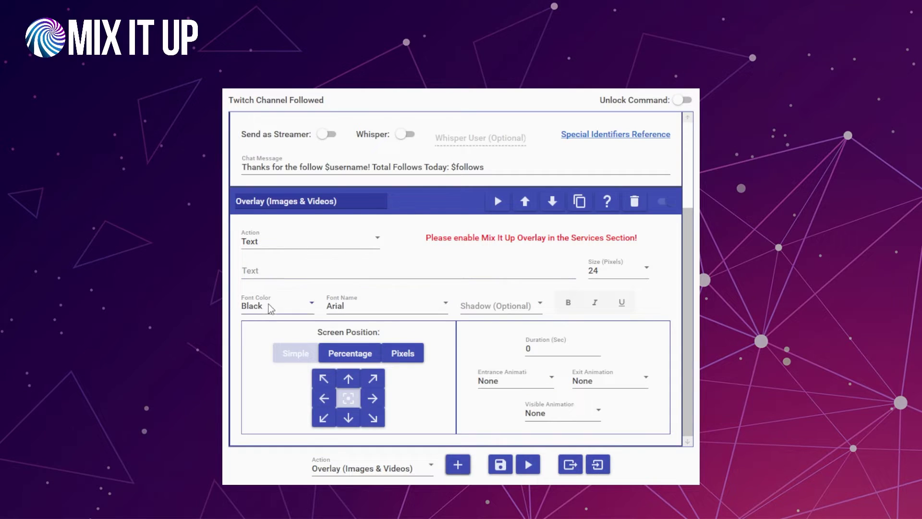
left_click(524, 384)
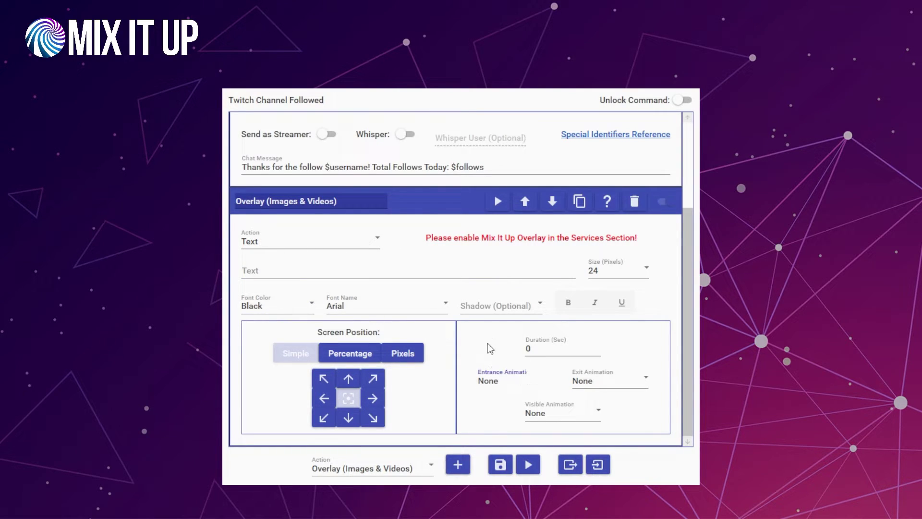
left_click(524, 476)
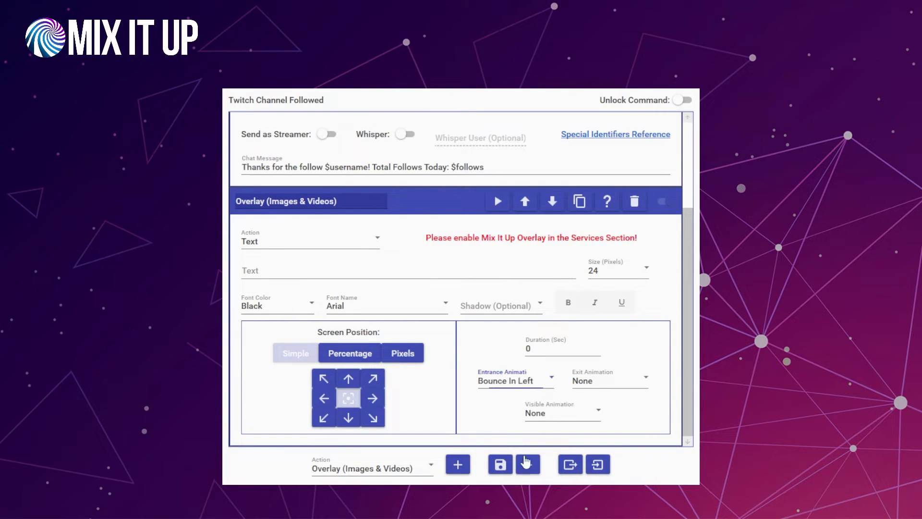
left_click(610, 382)
left_click(618, 483)
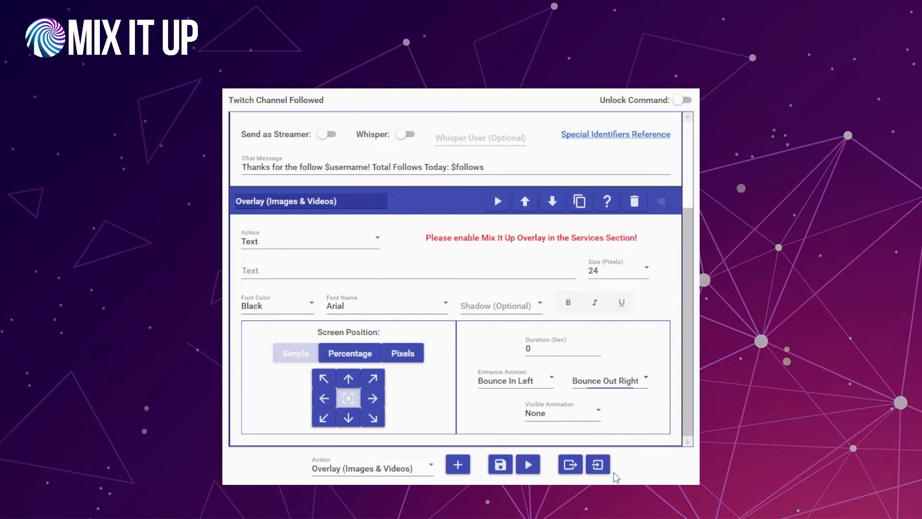
- Give the overlay alert a 5-second duration, bottom-centre position and text 'Total Follows Today: $follows'
double_click(542, 347)
type("5")
left_click(330, 269)
left_click(348, 418)
left_click(342, 270)
type("Total Follows Today: $follows")
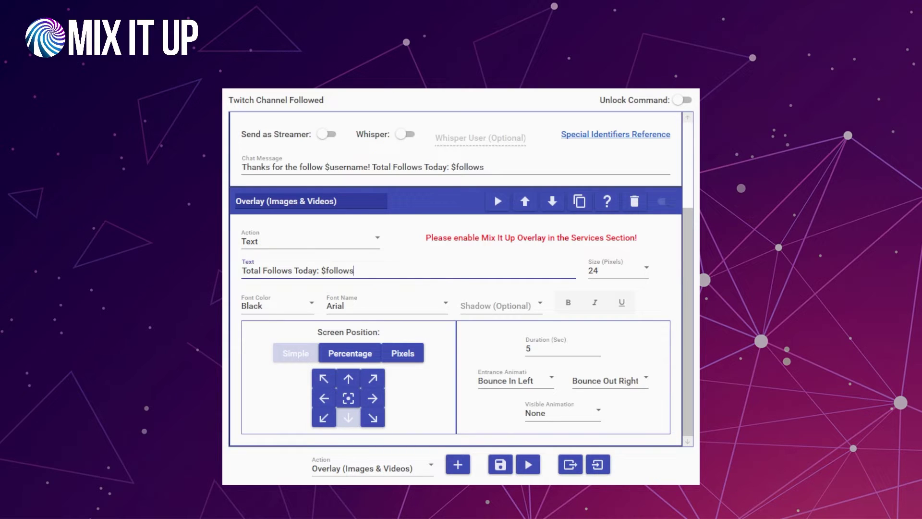
left_click_drag(686, 363, 679, 269)
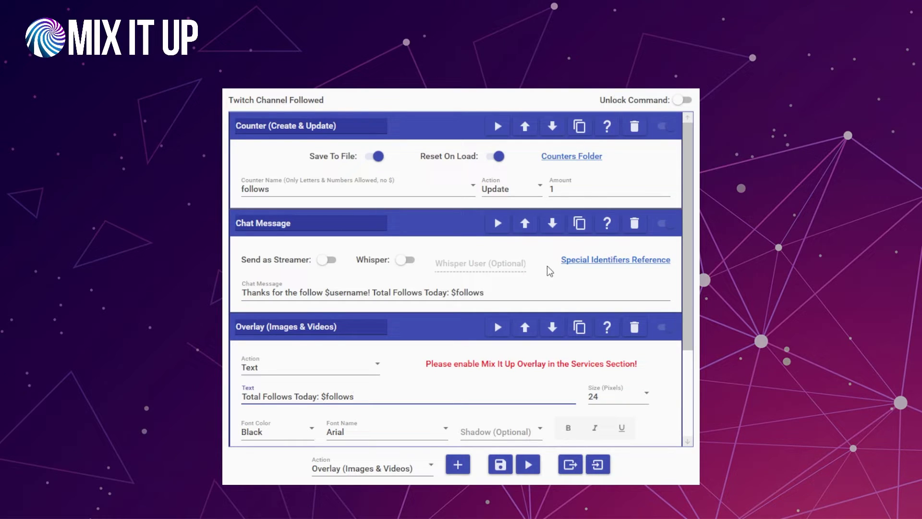
- Highlight the 'Total Follows Today: $follows' text in the chat message and the overlay text
left_click(491, 291)
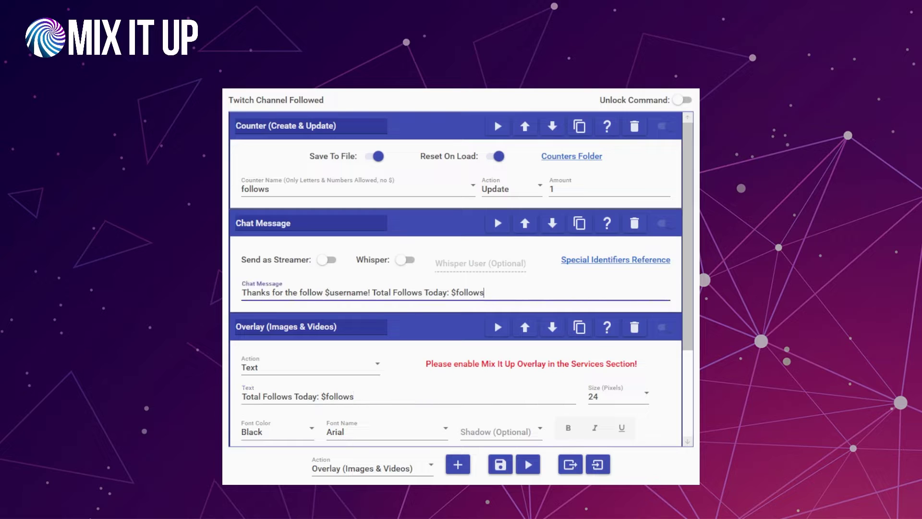
triple_click(487, 293)
left_click(525, 293)
left_click_drag(524, 293, 372, 293)
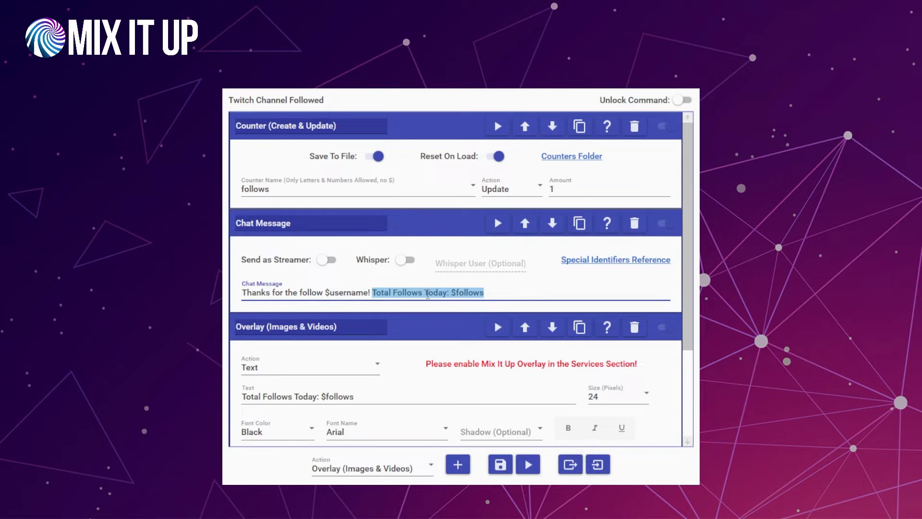
scroll(427, 294, "down", 3)
left_click_drag(362, 279, 241, 281)
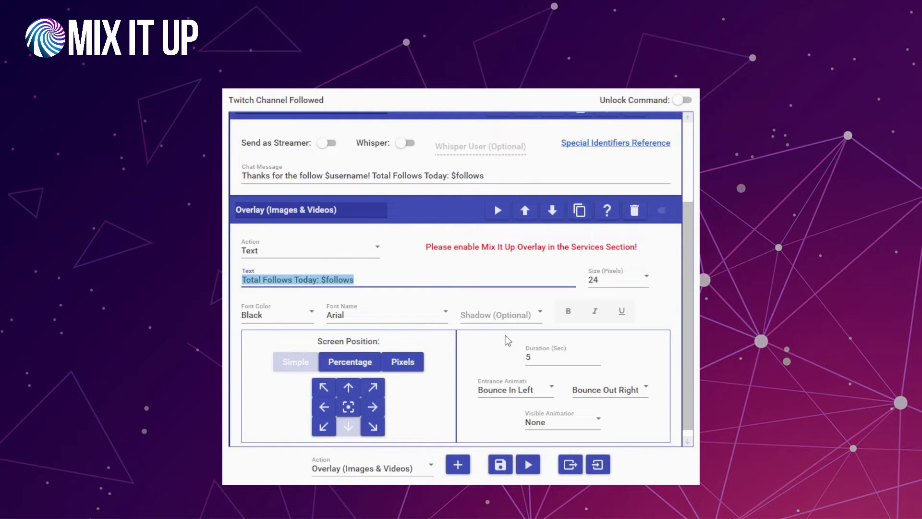
scroll(505, 335, "up", 3)
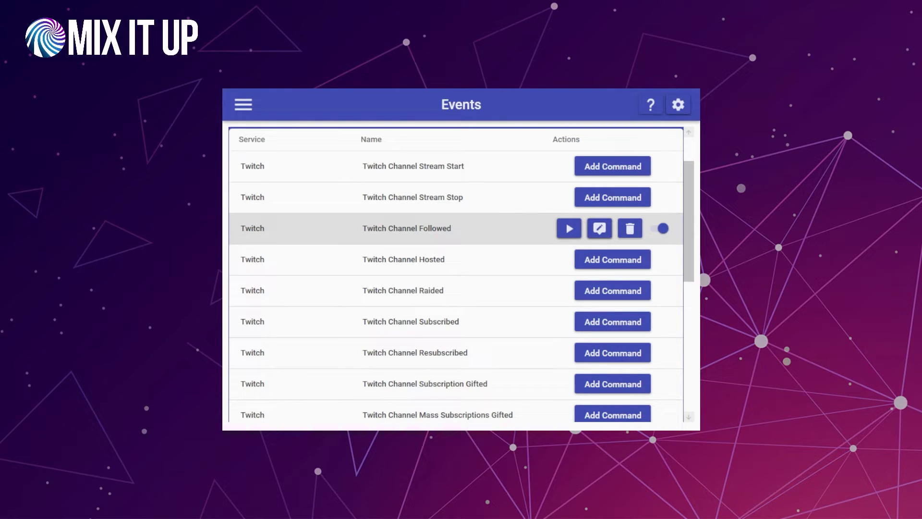
left_click(677, 104)
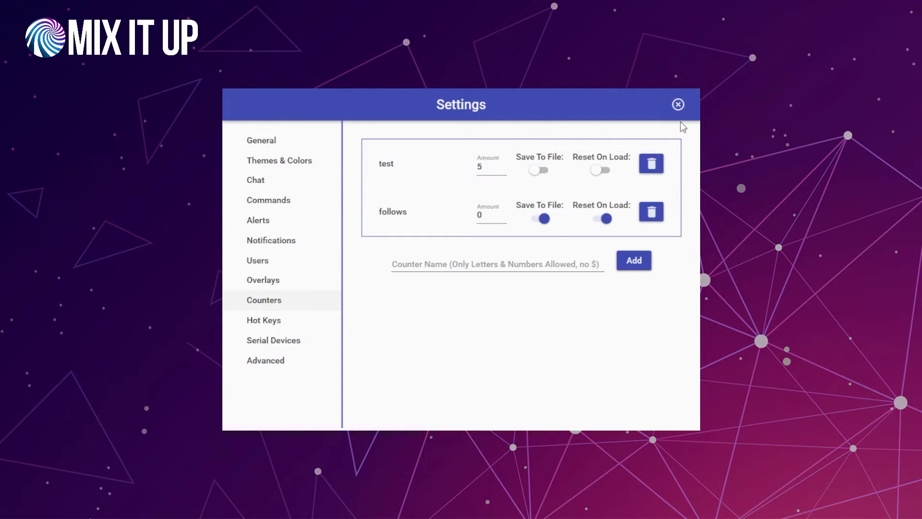
left_click(677, 104)
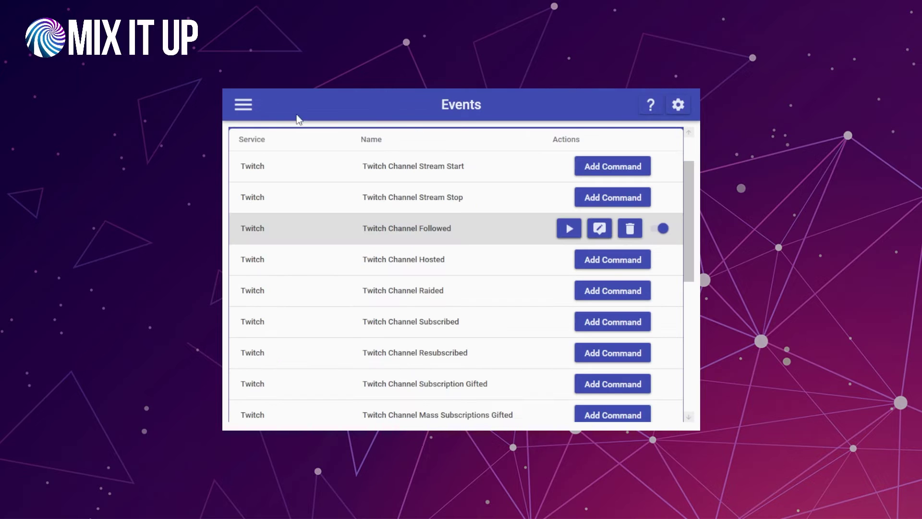
left_click(243, 104)
- Create a new command named Countdown with the chat trigger 'countdown'
left_click(262, 191)
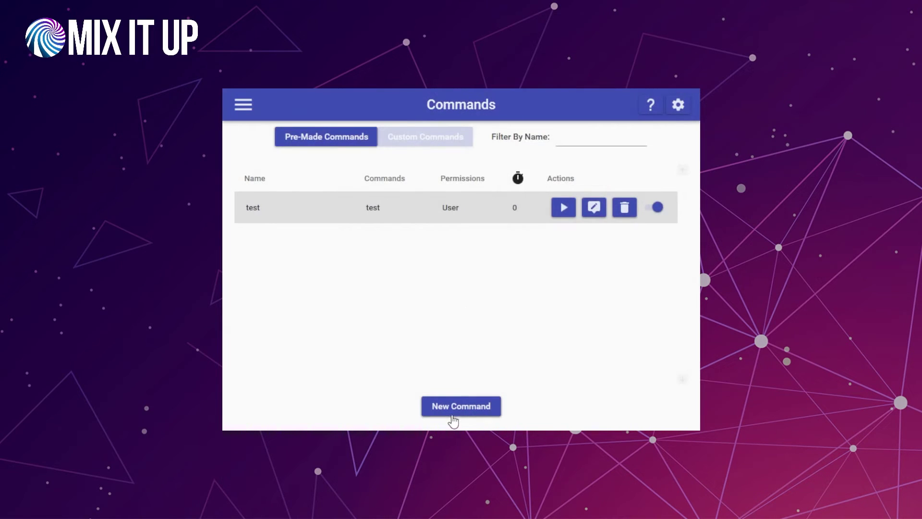
left_click(459, 408)
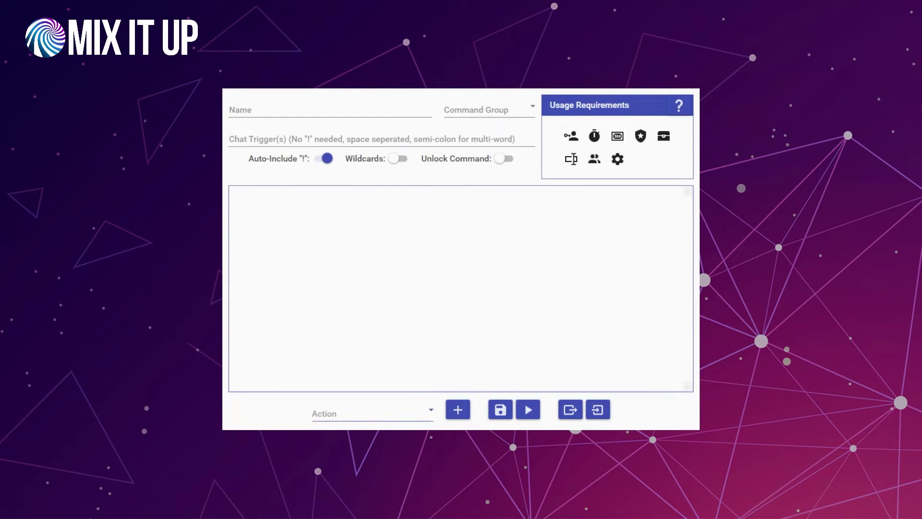
left_click(365, 111)
type("Coudl")
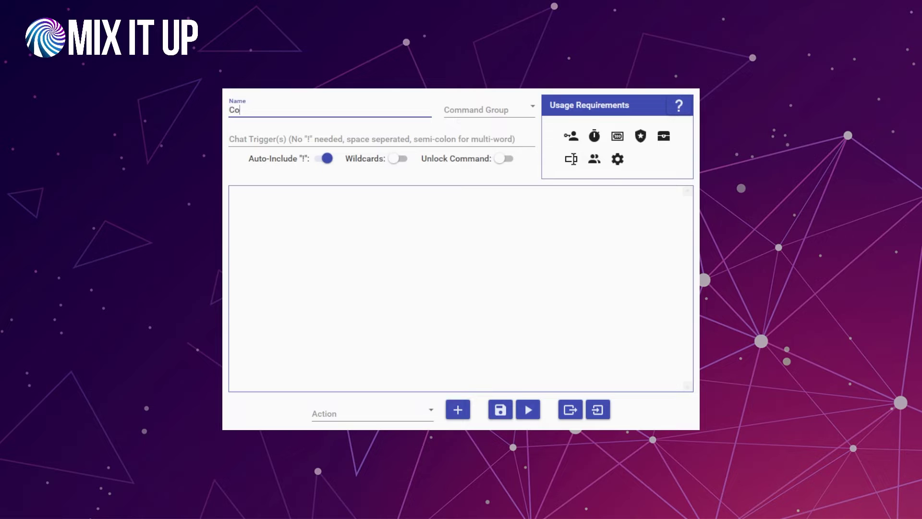
key("BackSpace")
key("BackSpace")
type("ntdown")
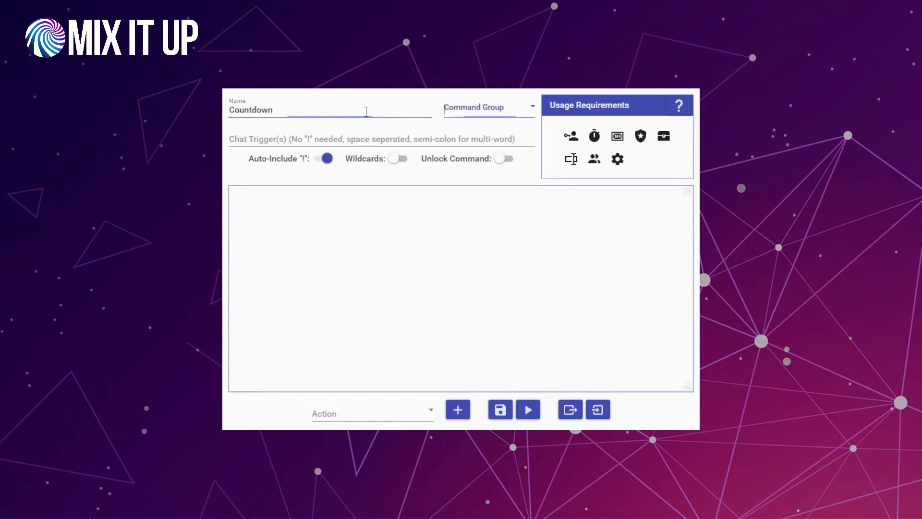
key("Tab")
type("countdown")
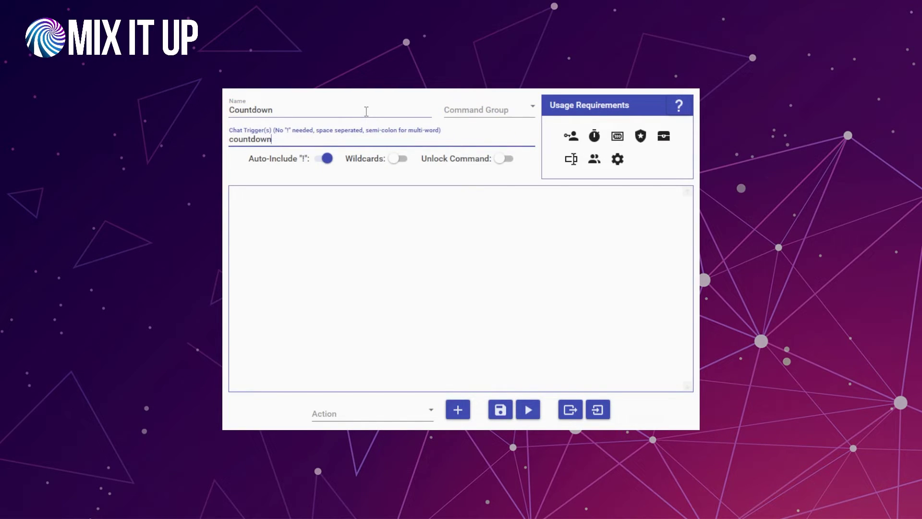
left_click(390, 415)
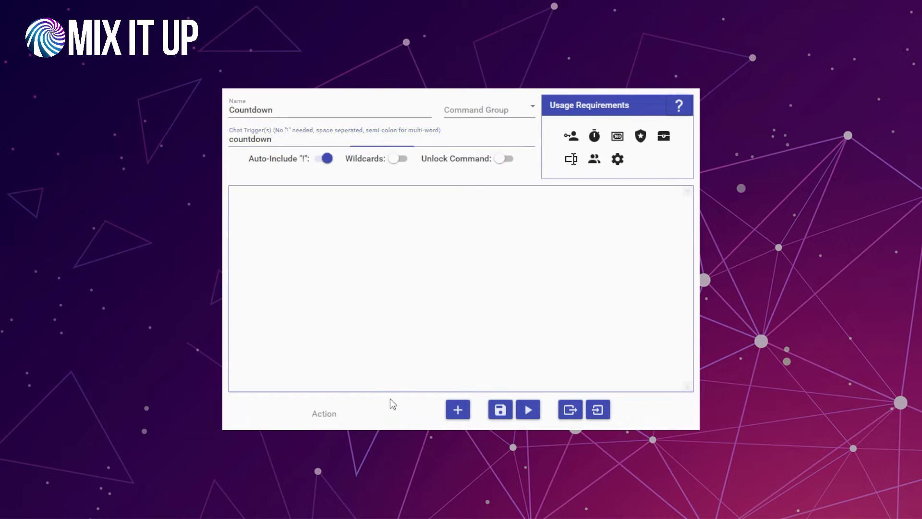
- Add a Counter action that sets the countdown counter to 5, with Conditional picked next
left_click(361, 189)
left_click(457, 409)
left_click(324, 262)
type("countdown")
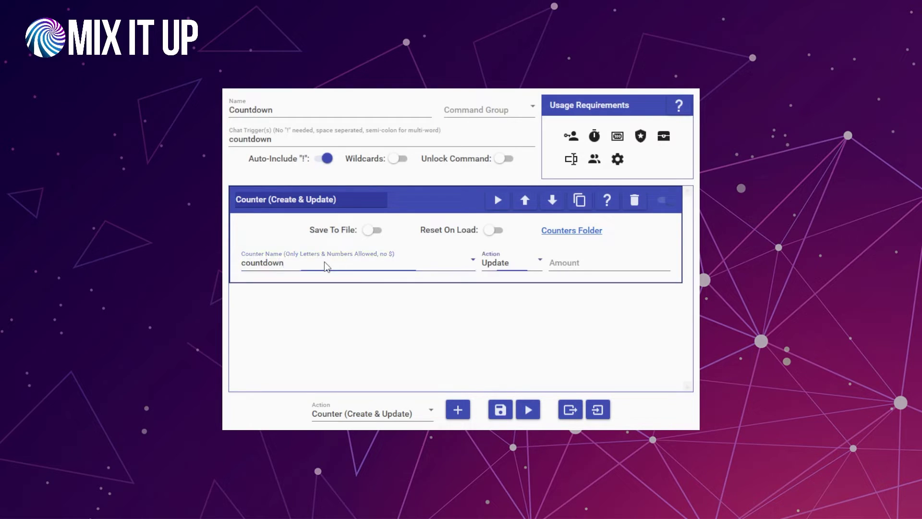
left_click(528, 262)
key("Up")
left_click(566, 263)
type("5")
left_click(575, 335)
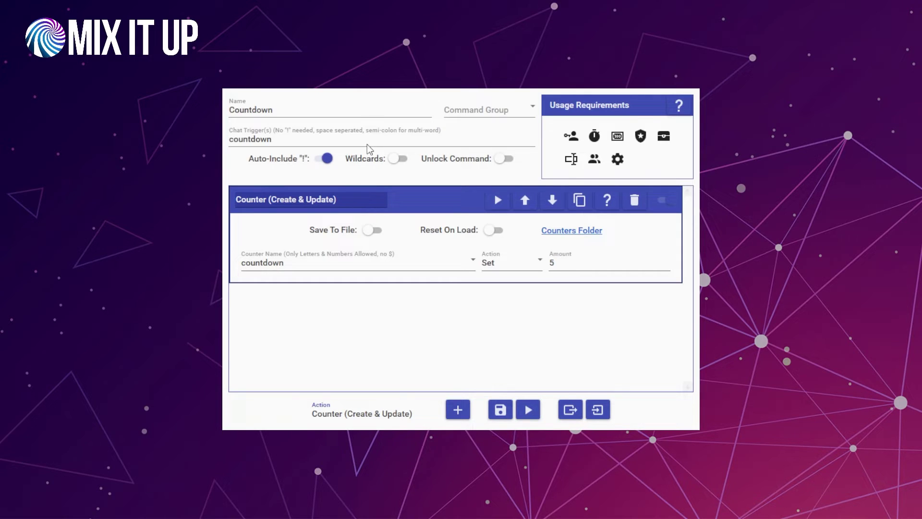
key("Up")
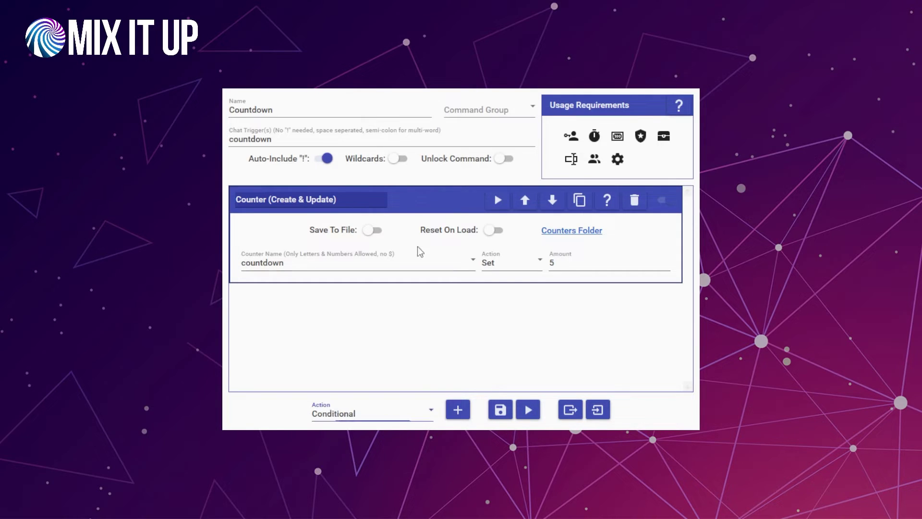
- Add a Conditional that repeats while true, checking $countdown > 0
left_click(458, 410)
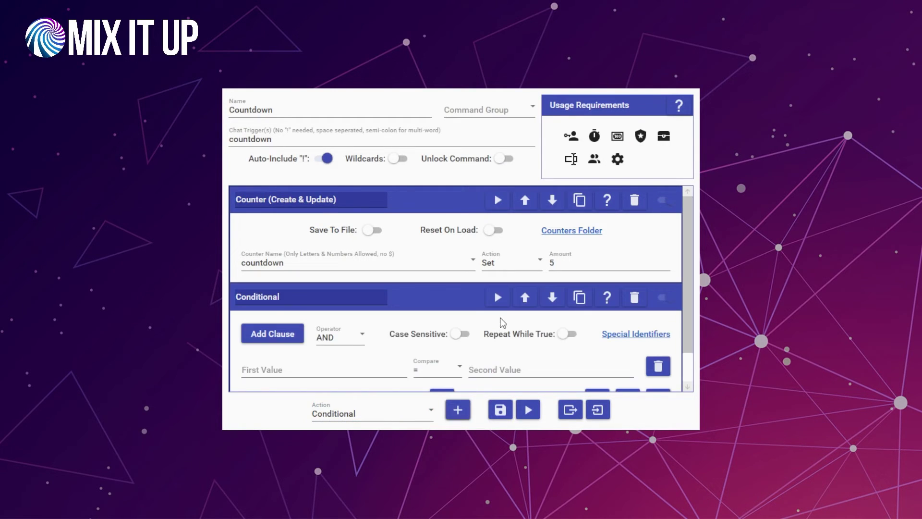
scroll(502, 318, "down", 2)
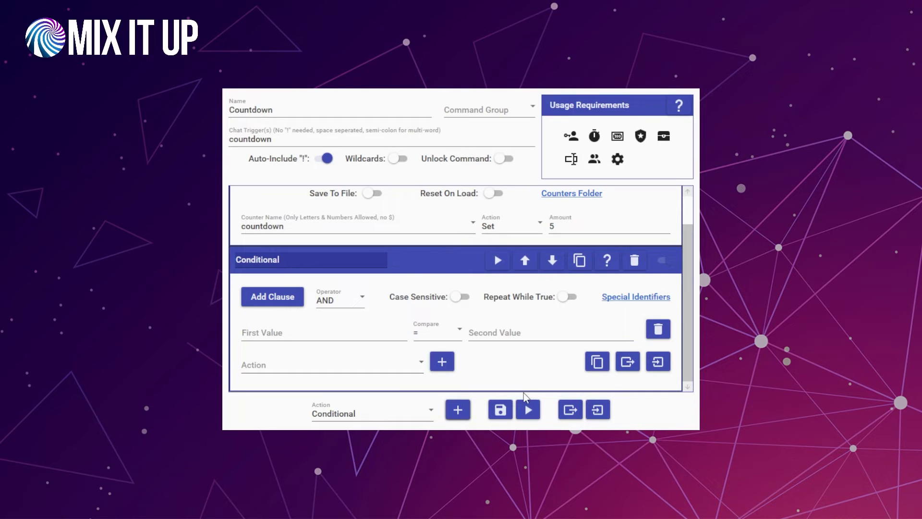
left_click(569, 297)
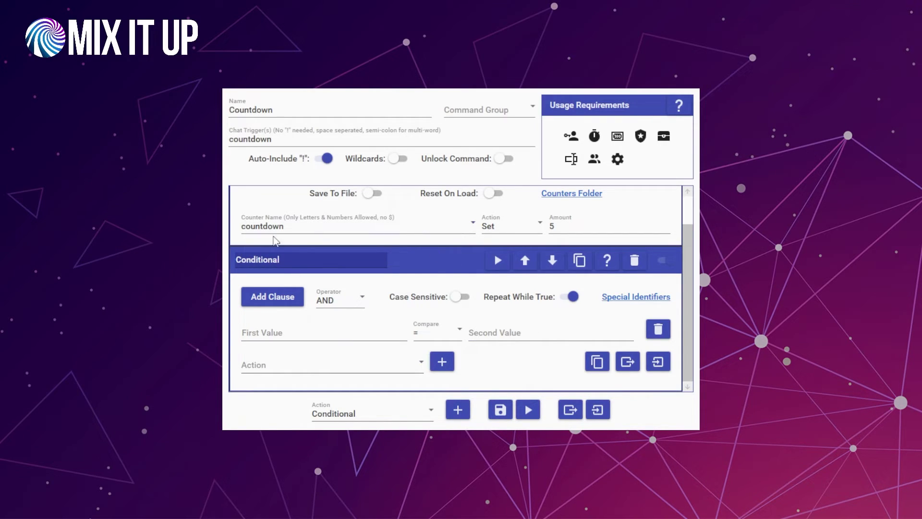
left_click(340, 335)
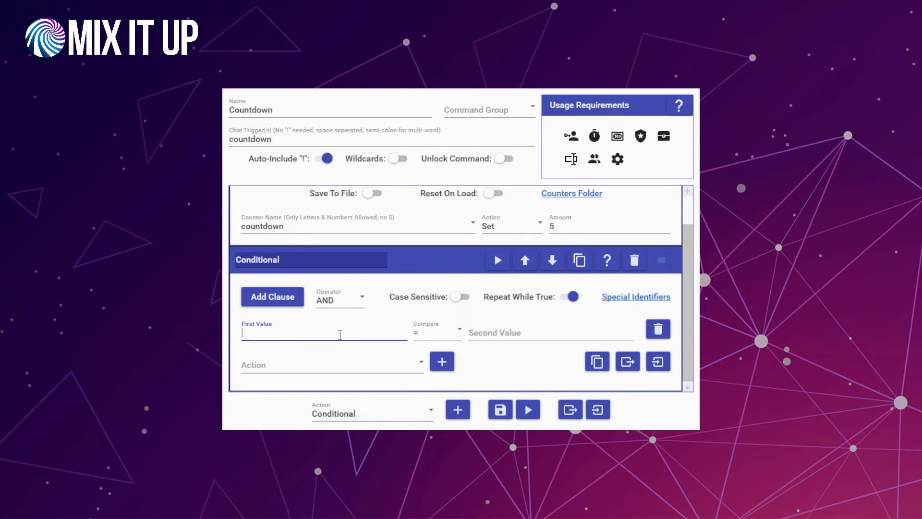
type("$countdown")
left_click(434, 336)
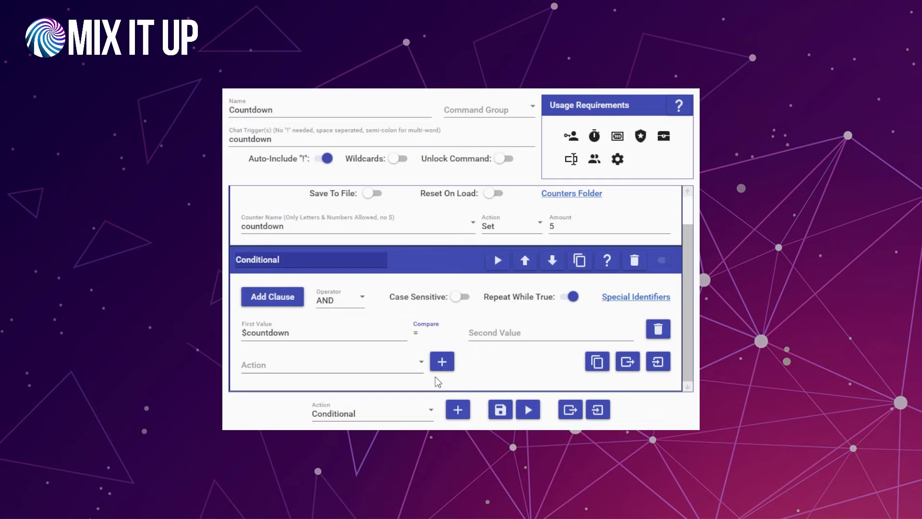
key("Down")
key("Down")
left_click(510, 329)
type("0")
left_click(536, 376)
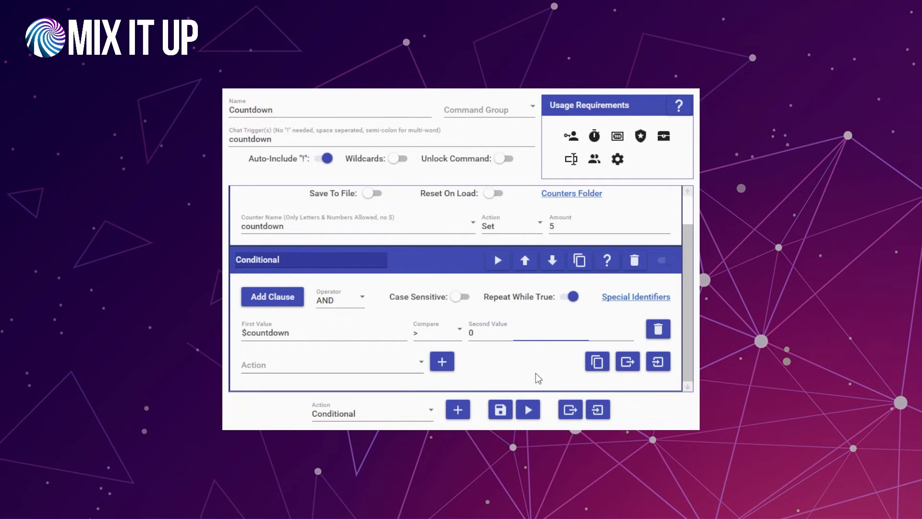